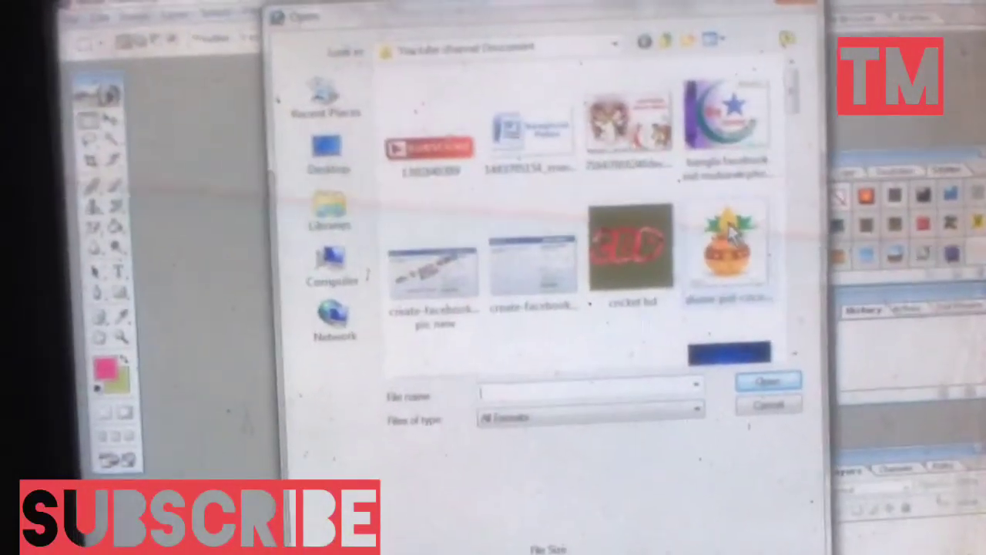
{"action": "scroll", "coordinate": [786, 266], "scroll_direction": "down", "scroll_amount": 5}
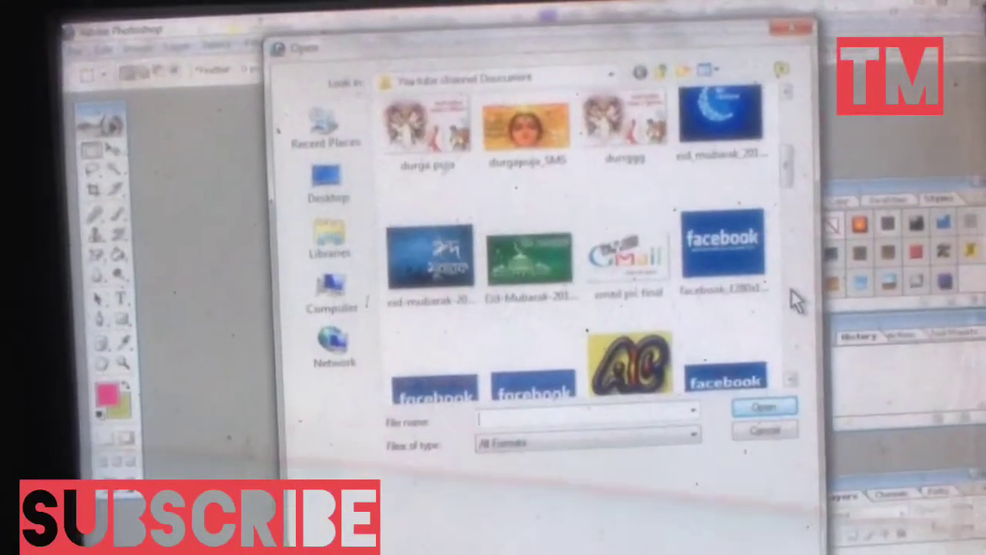
{"action": "scroll", "coordinate": [793, 351], "scroll_direction": "down", "scroll_amount": 3}
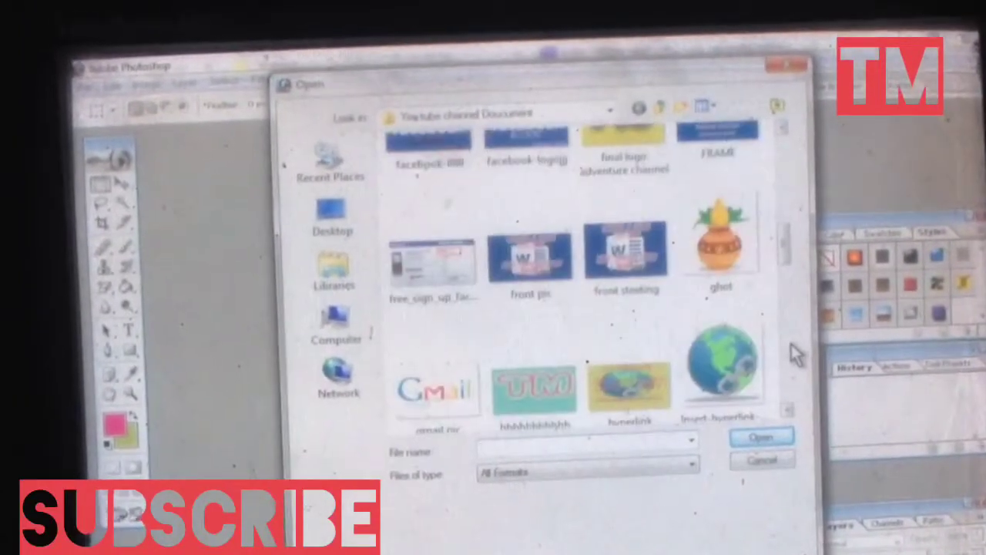
{"action": "scroll", "coordinate": [798, 400], "scroll_direction": "down", "scroll_amount": 3}
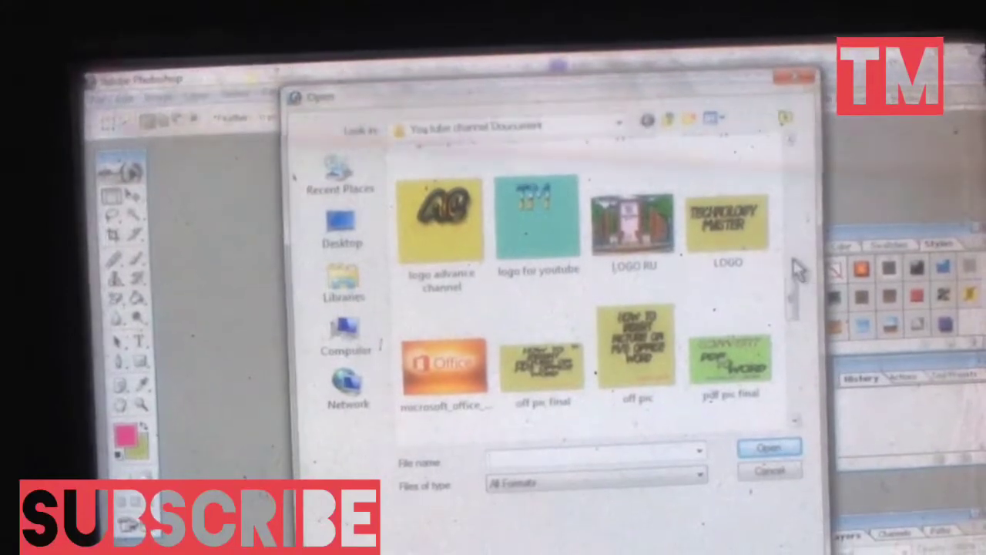
{"action": "scroll", "coordinate": [797, 270], "scroll_direction": "up", "scroll_amount": 3}
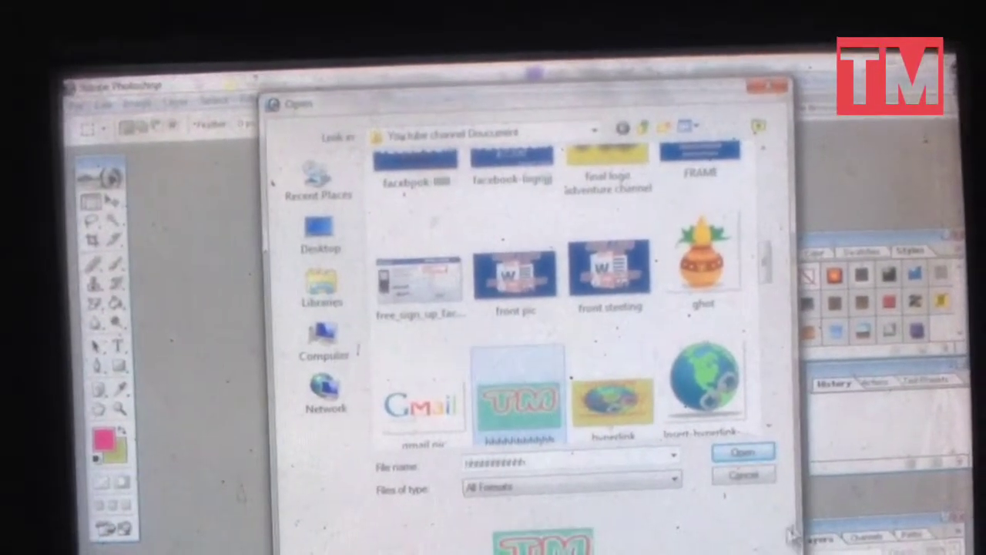
- Open the TM logo image from the channel documents folder
{"action": "left_click", "coordinate": [757, 460]}
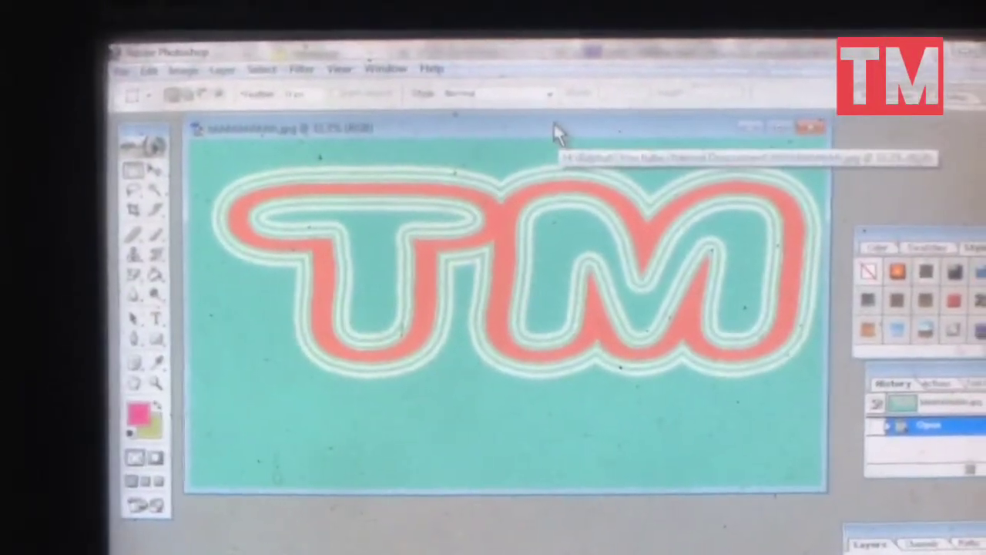
- Open the Image Size dialog from the TM logo's document title bar menu
{"action": "right_click", "coordinate": [556, 131]}
{"action": "left_click", "coordinate": [608, 150]}
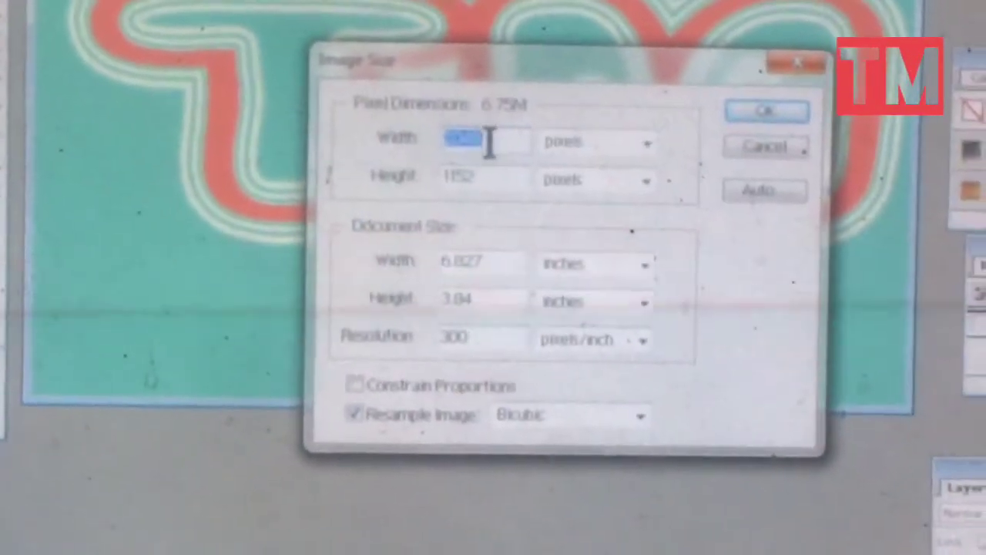
- Change the pixel width to 300 and start retyping the height as 300
{"action": "left_click", "coordinate": [496, 144]}
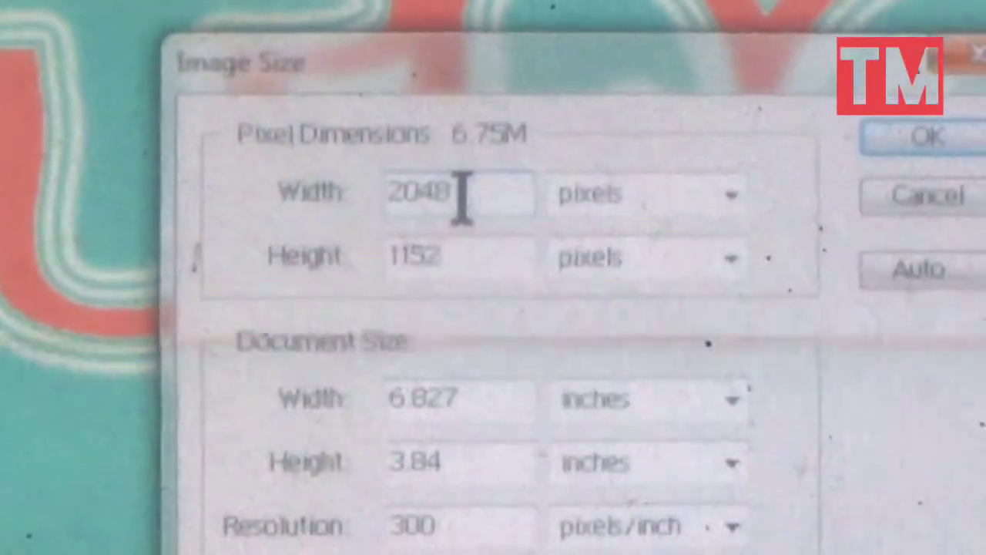
{"action": "key", "text": "BackSpace"}
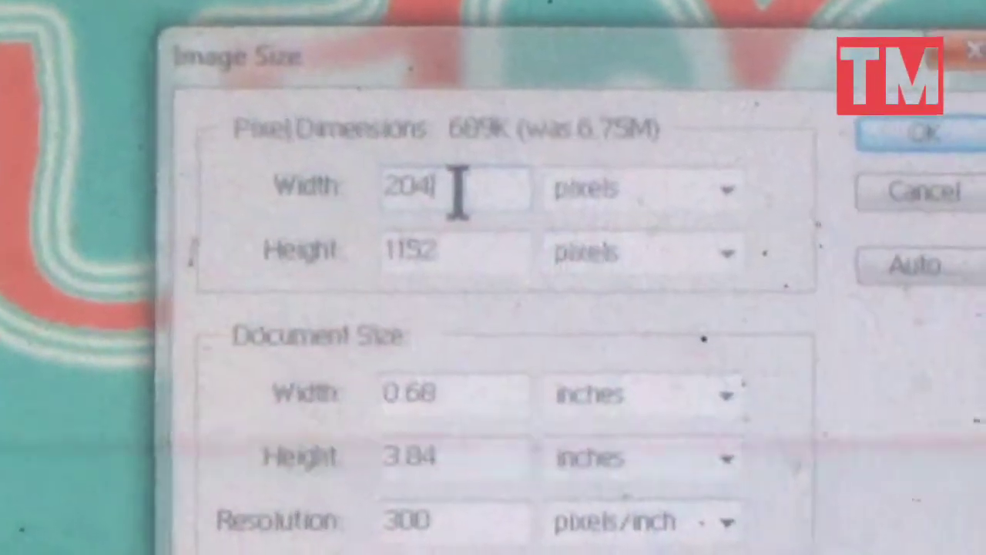
{"action": "type", "text": "3"}
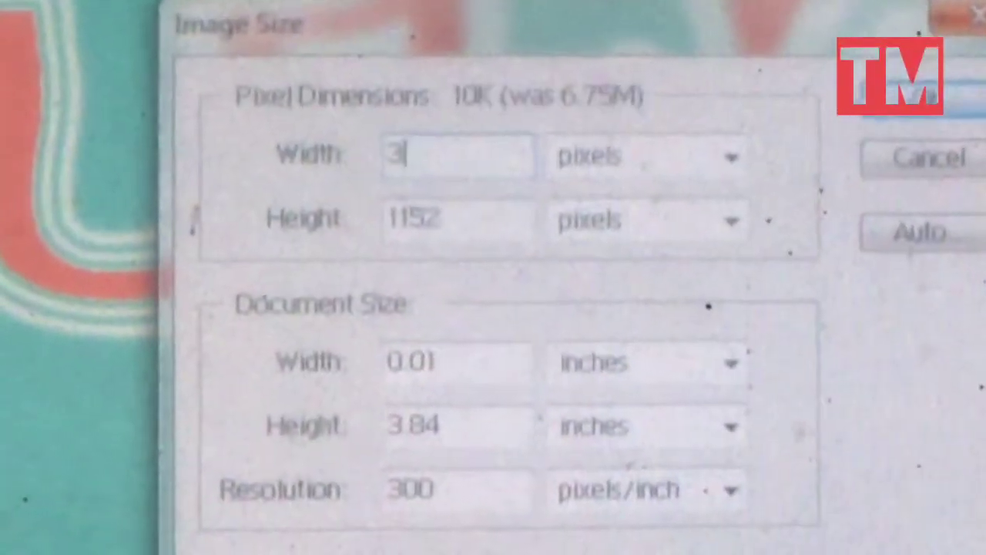
{"action": "type", "text": "00"}
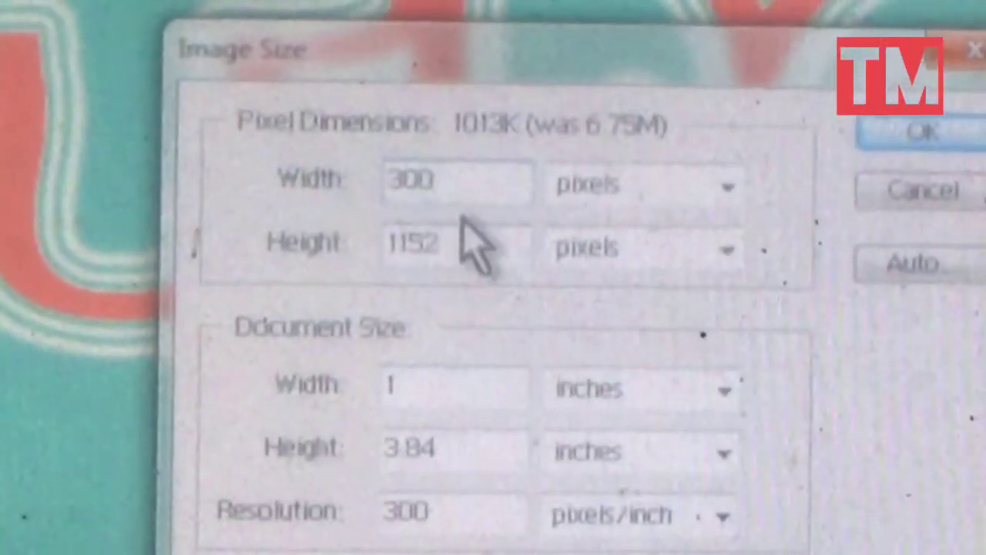
{"action": "key", "text": "ctrl+a"}
{"action": "left_click", "coordinate": [466, 242]}
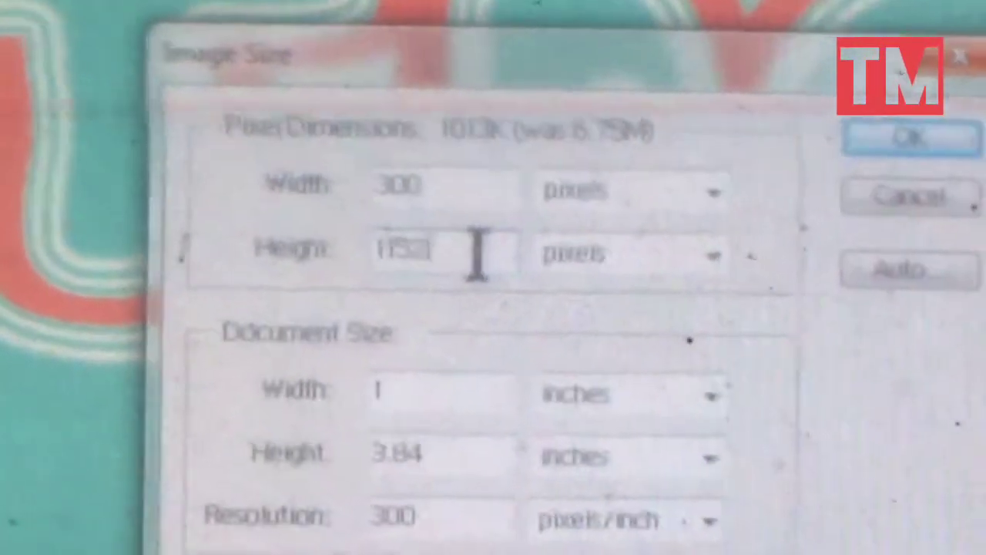
{"action": "key", "text": "BackSpace"}
{"action": "key", "text": "BackSpace"}
{"action": "key", "text": "BackSpace"}
{"action": "key", "text": "BackSpace"}
{"action": "type", "text": "3"}
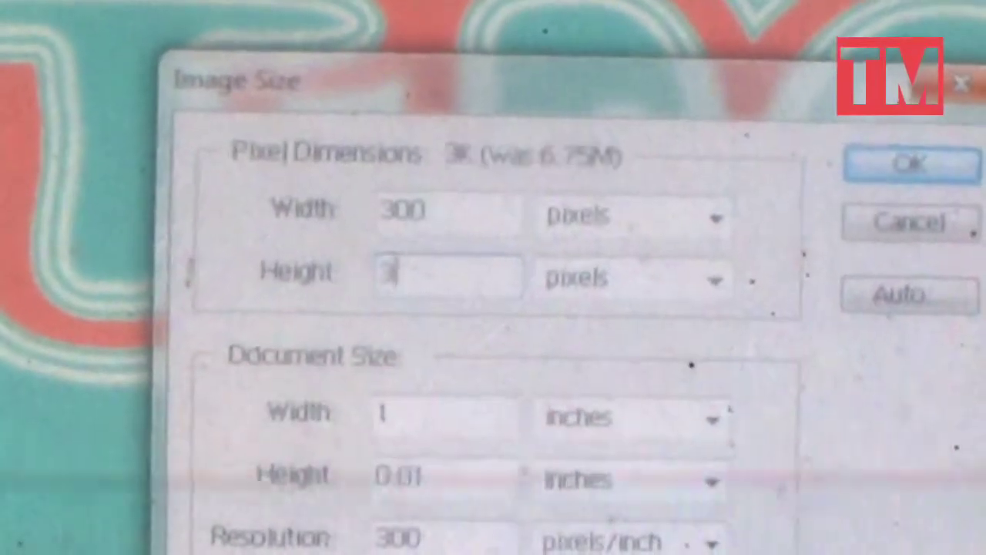
{"action": "type", "text": "00"}
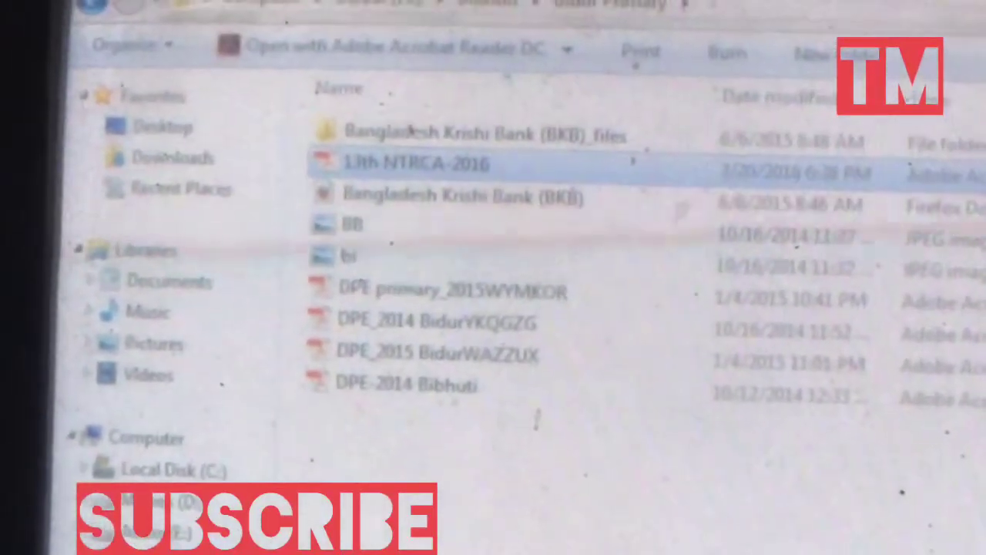
- On Global (H:), open Bibhuti and then the 'You tube channel Doucument' folder
{"action": "key", "text": "Down"}
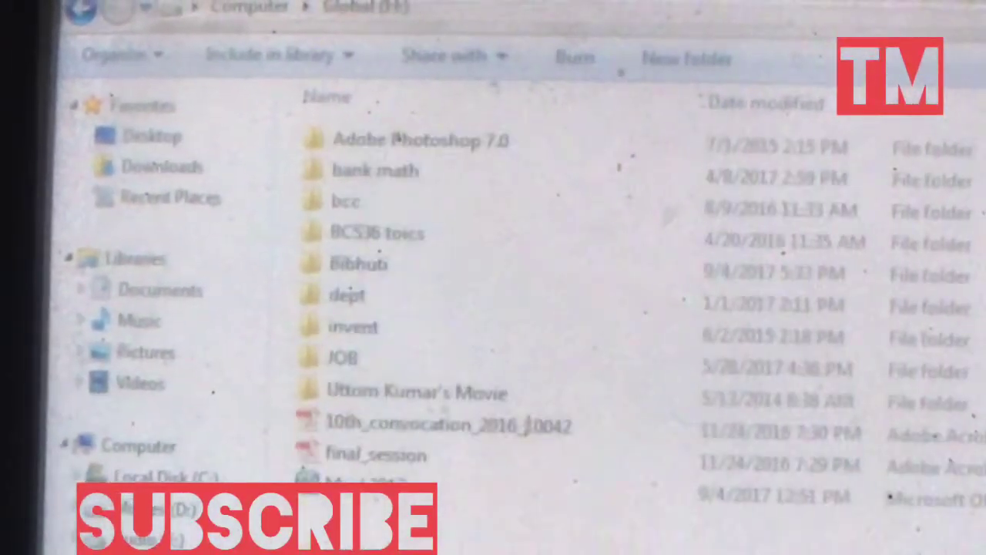
{"action": "left_click", "coordinate": [404, 284]}
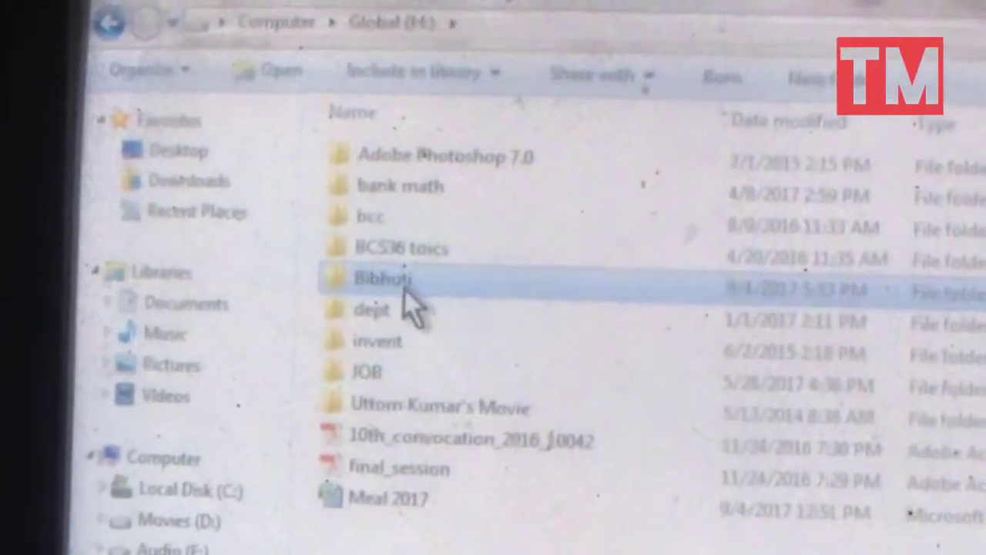
{"action": "double_click", "coordinate": [406, 289]}
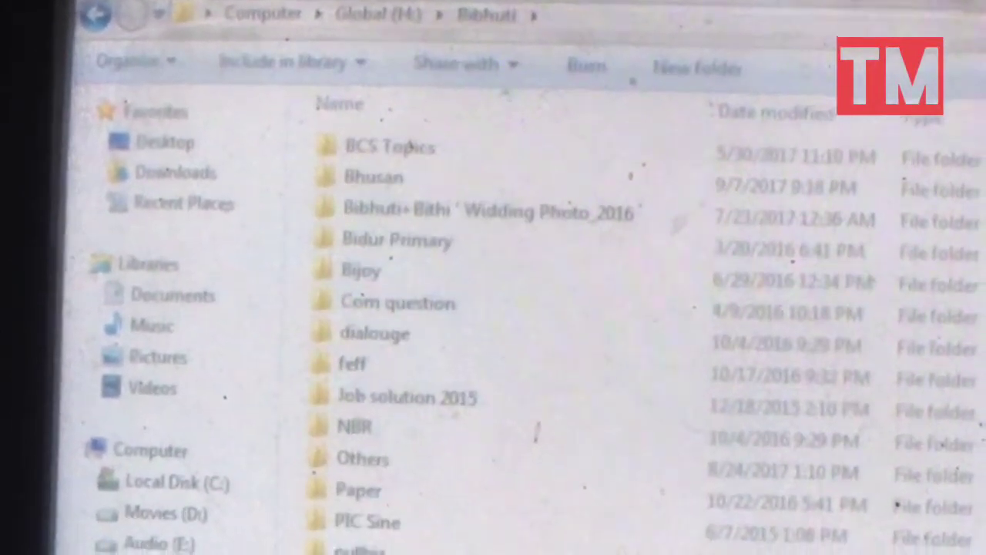
{"action": "key", "text": "y"}
{"action": "key", "text": "Return"}
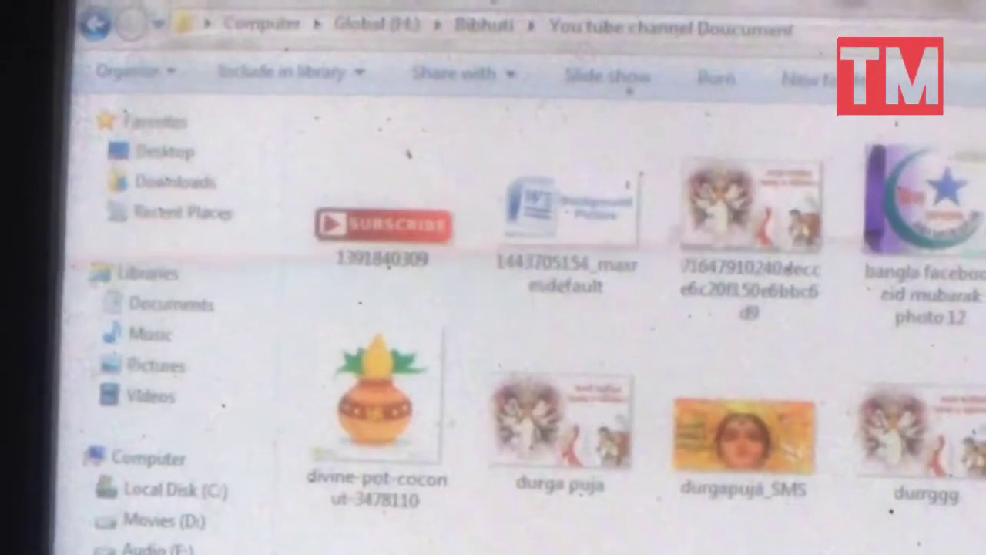
{"action": "scroll", "coordinate": [396, 167], "scroll_direction": "down", "scroll_amount": 3}
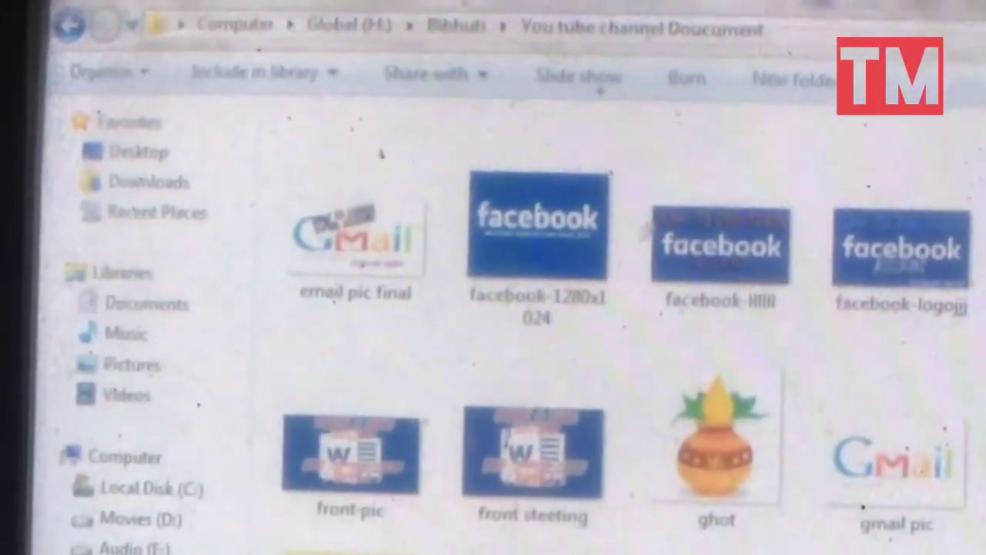